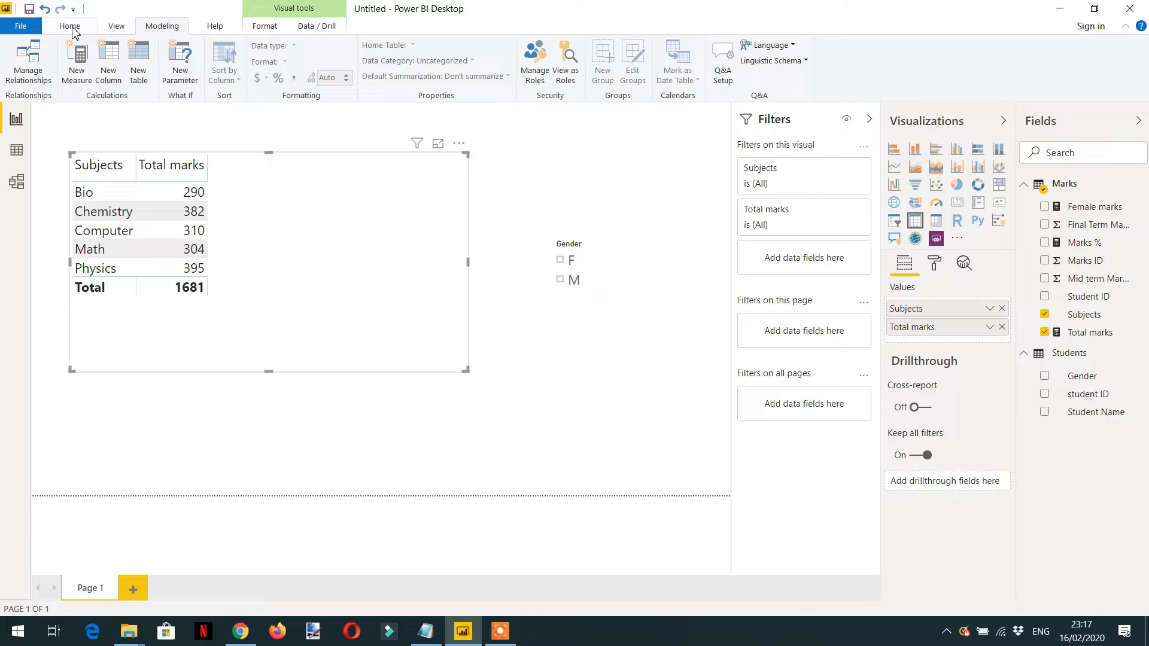
Step: Create the measure Nested Calculate = CALCULATE([Total marks],Students[Gender] = "F") and add it to the subjects table
click(70, 27)
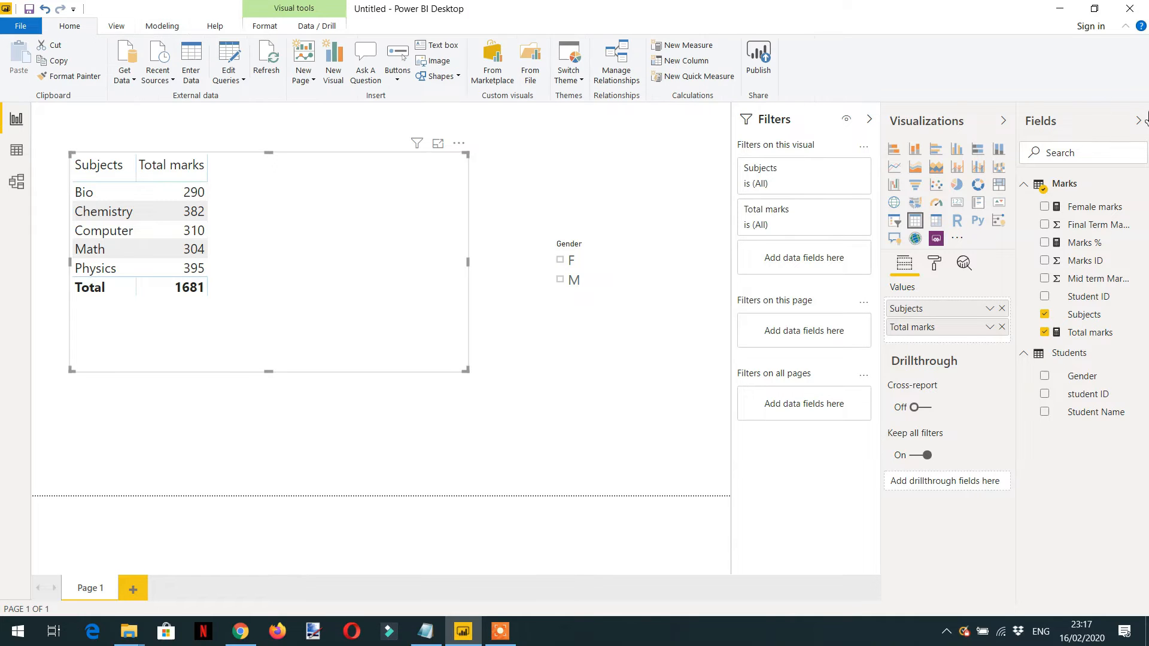
click(685, 45)
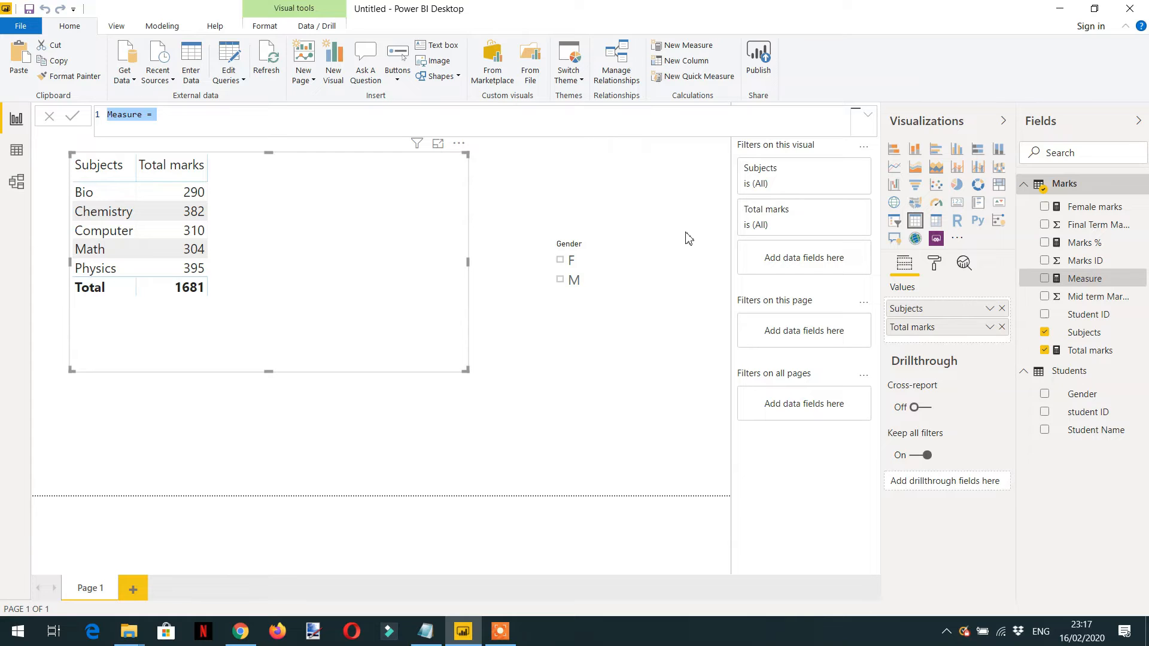
text(Nested Calculate)
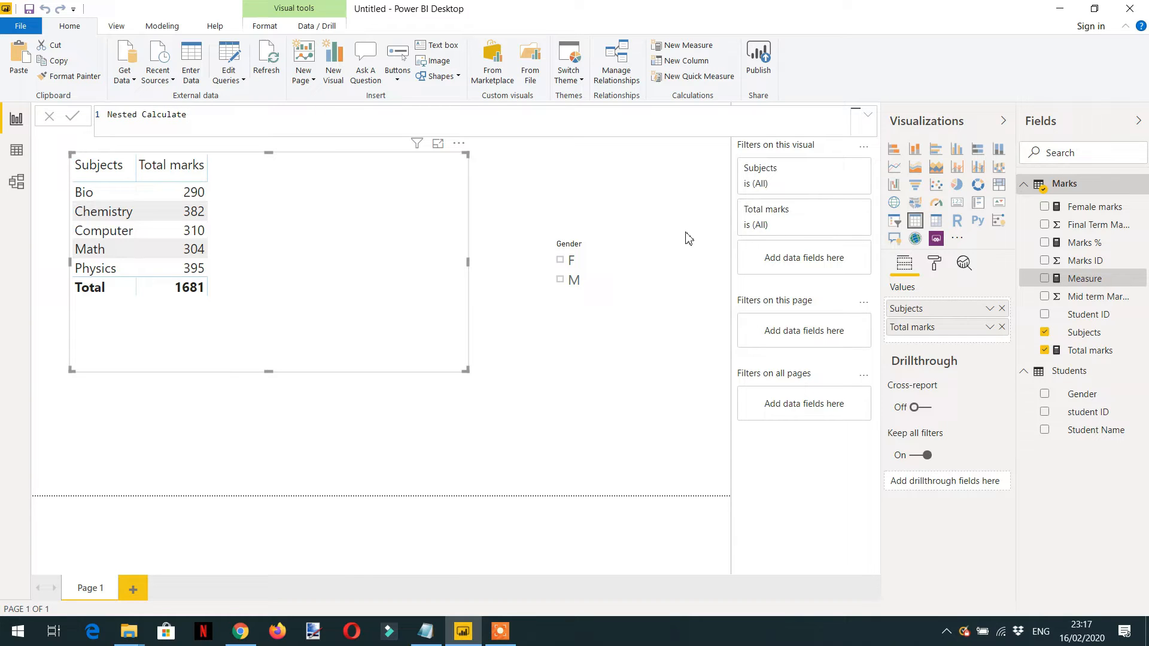
text( = CALCULATE()
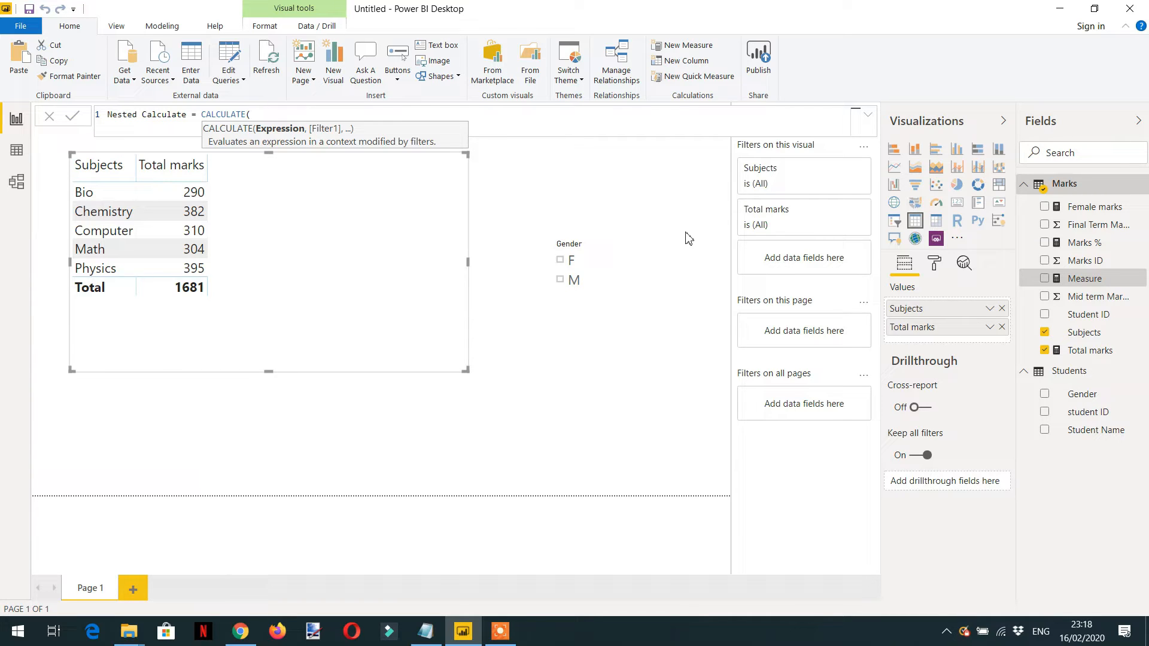
text(Total marks])
key(Tab)
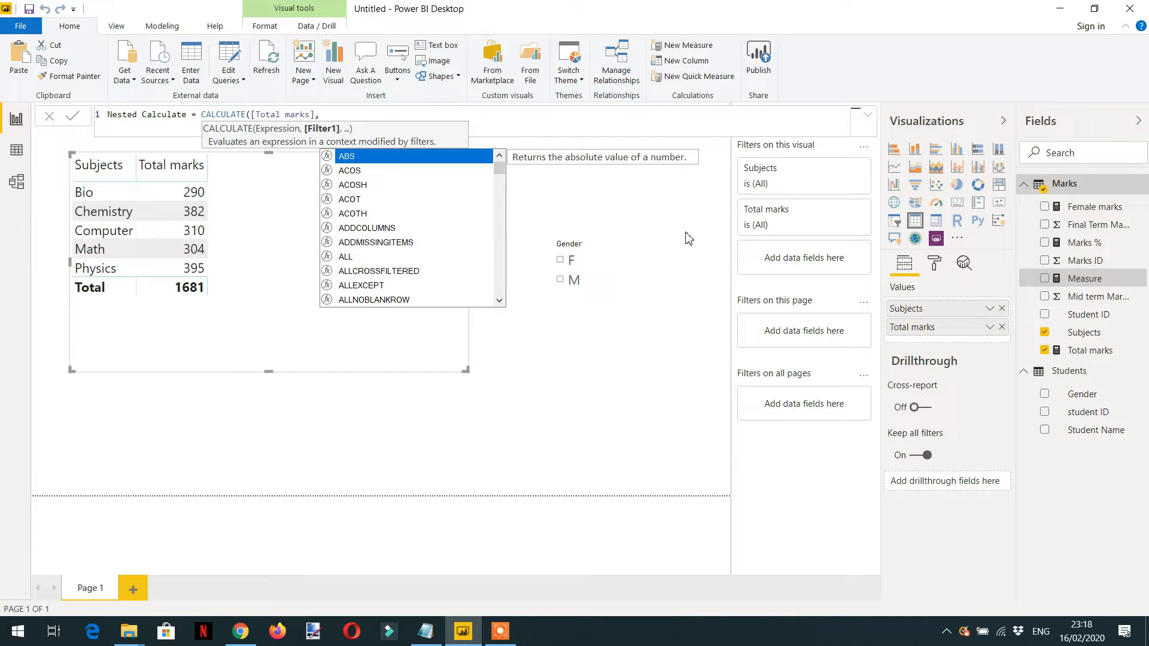
text(gen)
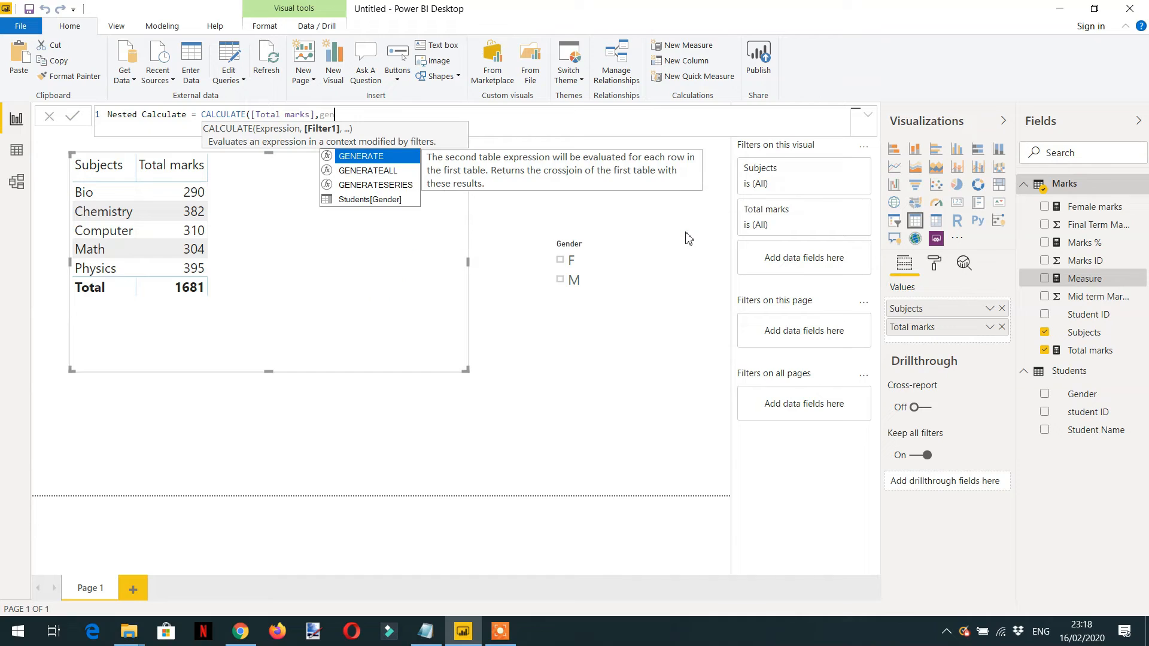
text(d)
key(Tab)
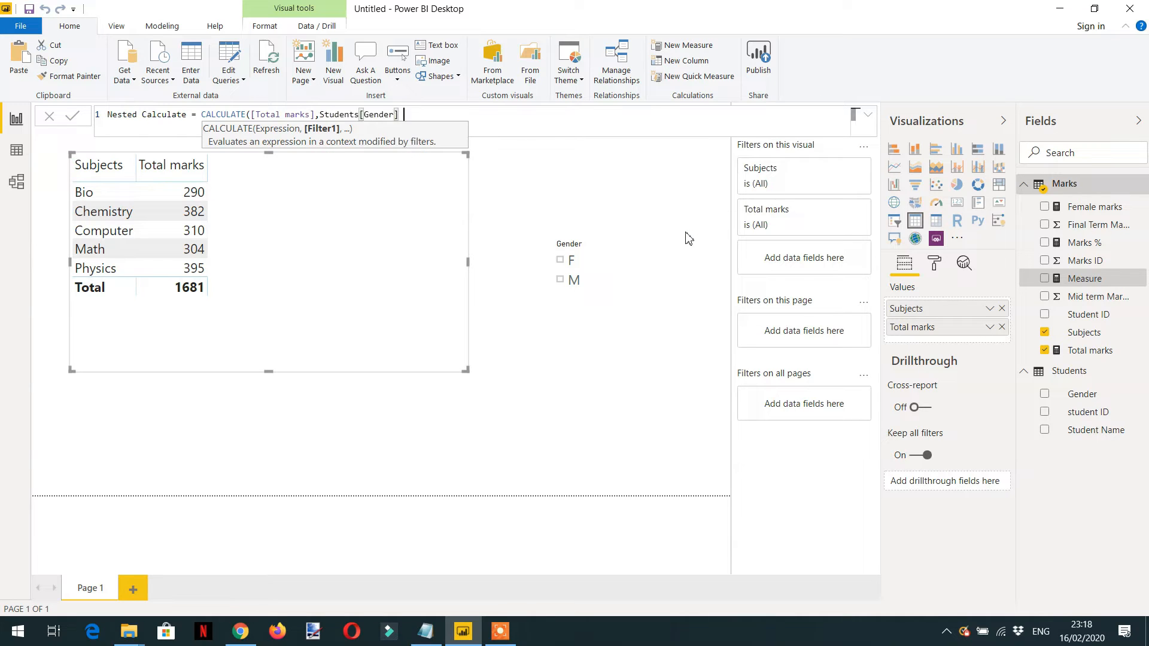
text(= "F"))
key(Return)
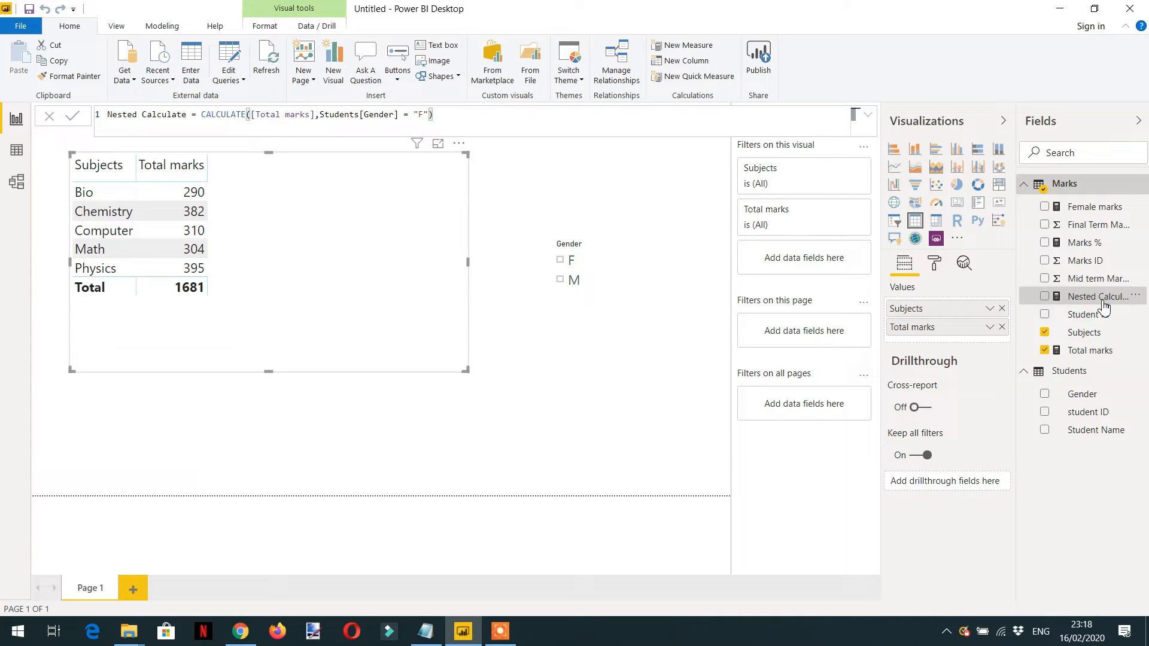
drag(1097, 296, 350, 307)
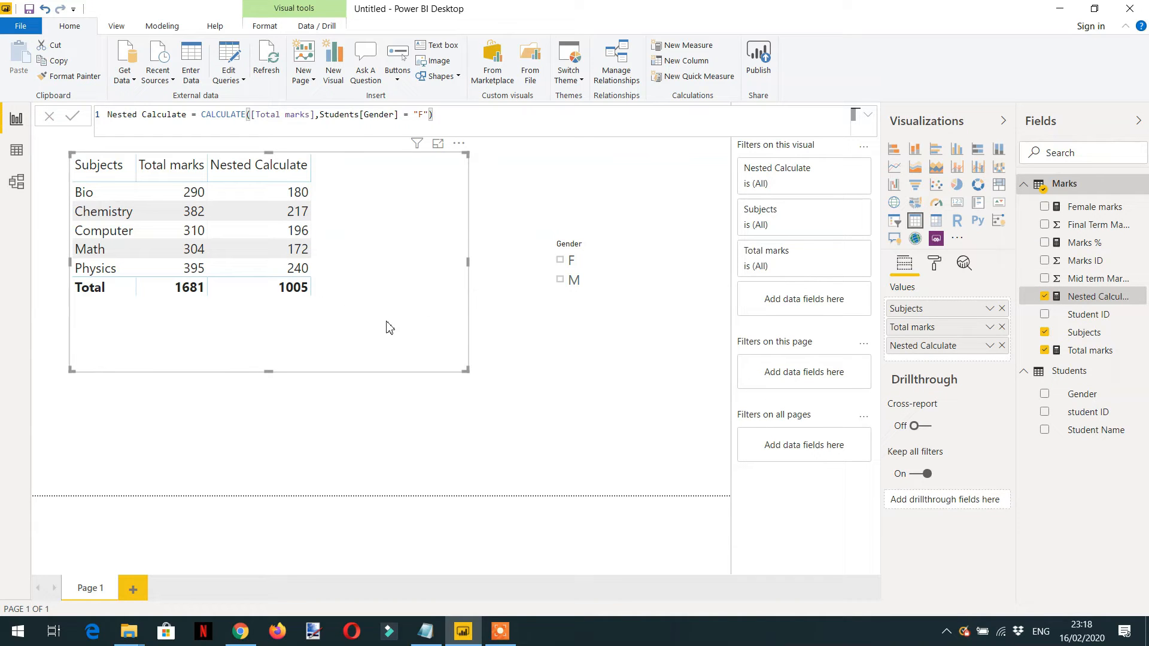
Step: Compare the table's two marks columns with Gender F selected in the slicer, add M, and clear the selection
click(561, 262)
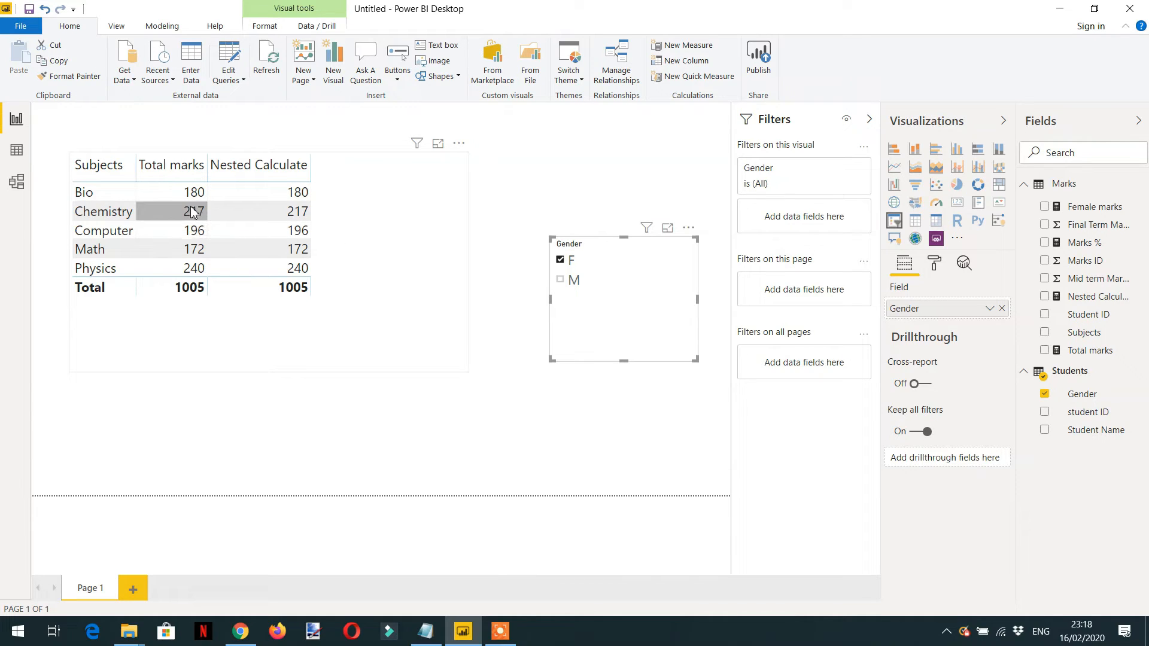
click(560, 280)
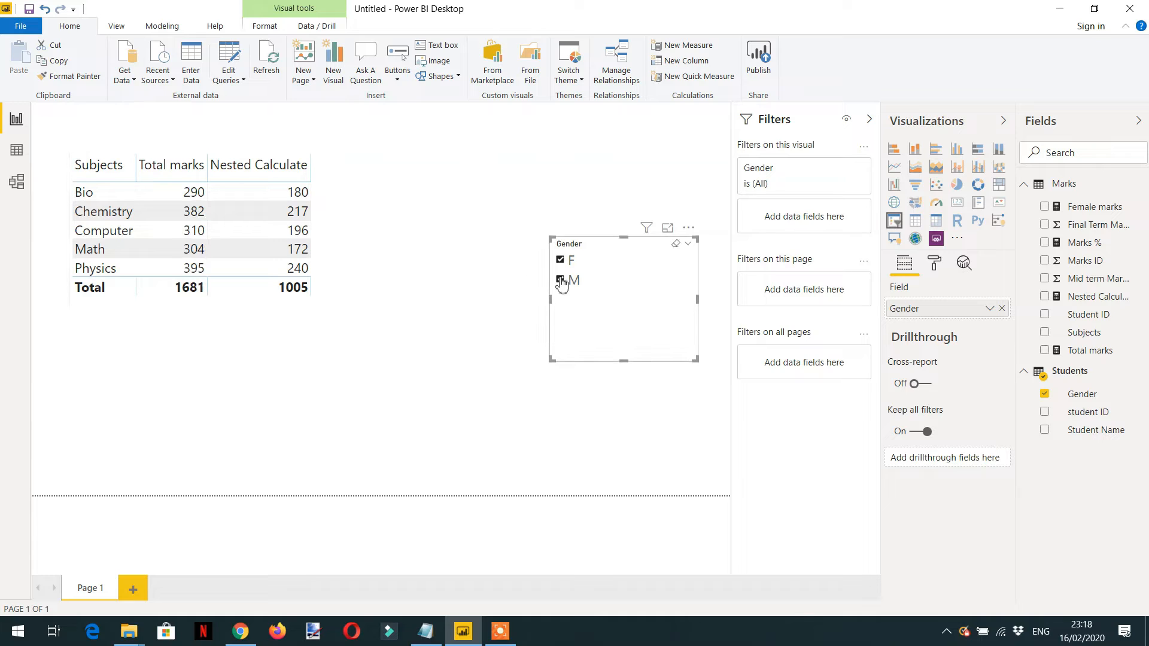
click(561, 281)
click(563, 280)
Step: Wrap the Nested Calculate formula in an outer CALCULATE(, moving the existing expression to its own second line
click(1098, 297)
click(201, 115)
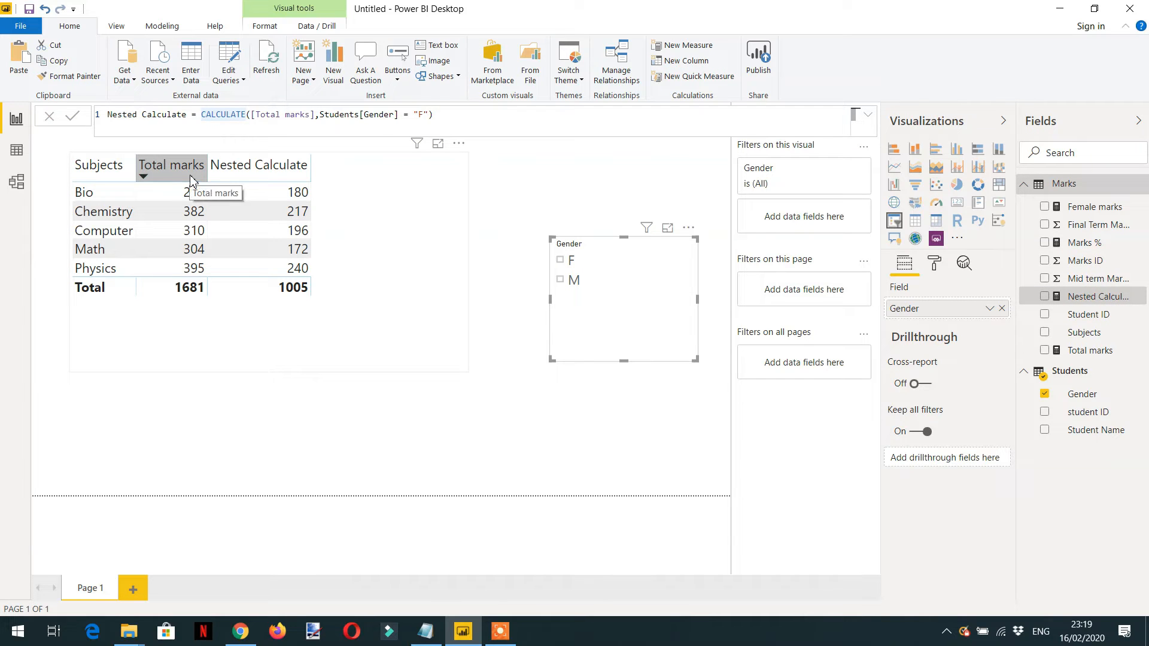
key(shift+Return)
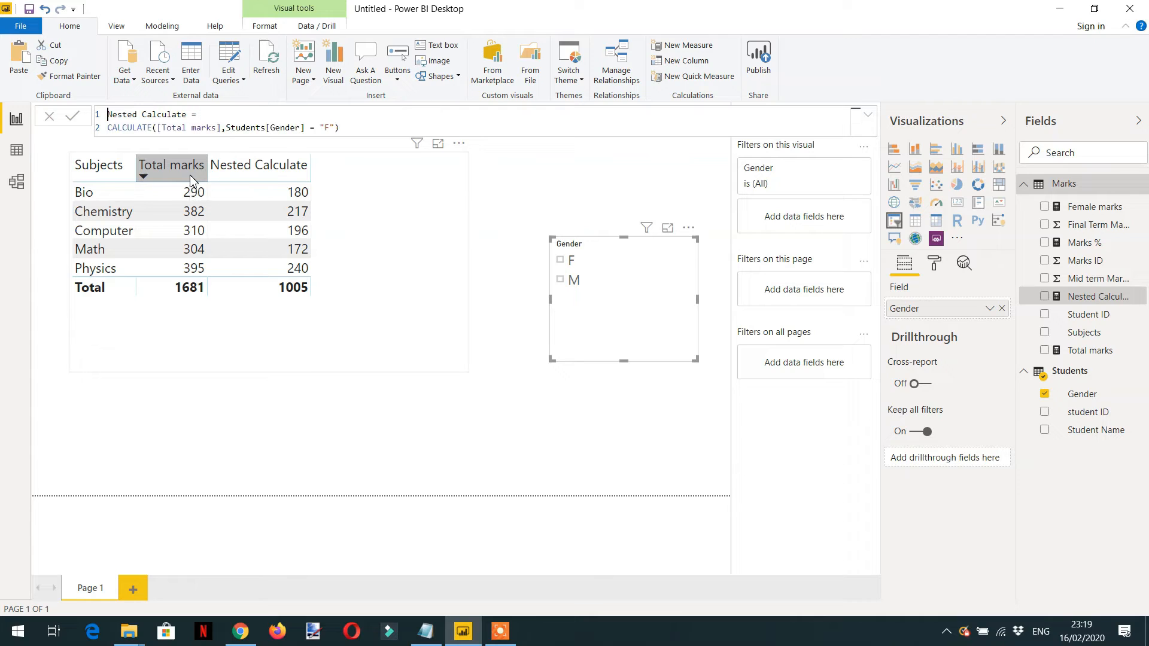
key(Right)
key(Right)
key(Right)
key(Right)
key(Right)
key(Right)
key(Right)
key(Right)
key(Right)
key(Right)
key(Right)
key(Right)
key(Right)
key(Right)
key(Right)
key(Right)
key(Right)
key(Right)
text(CALCULATE()
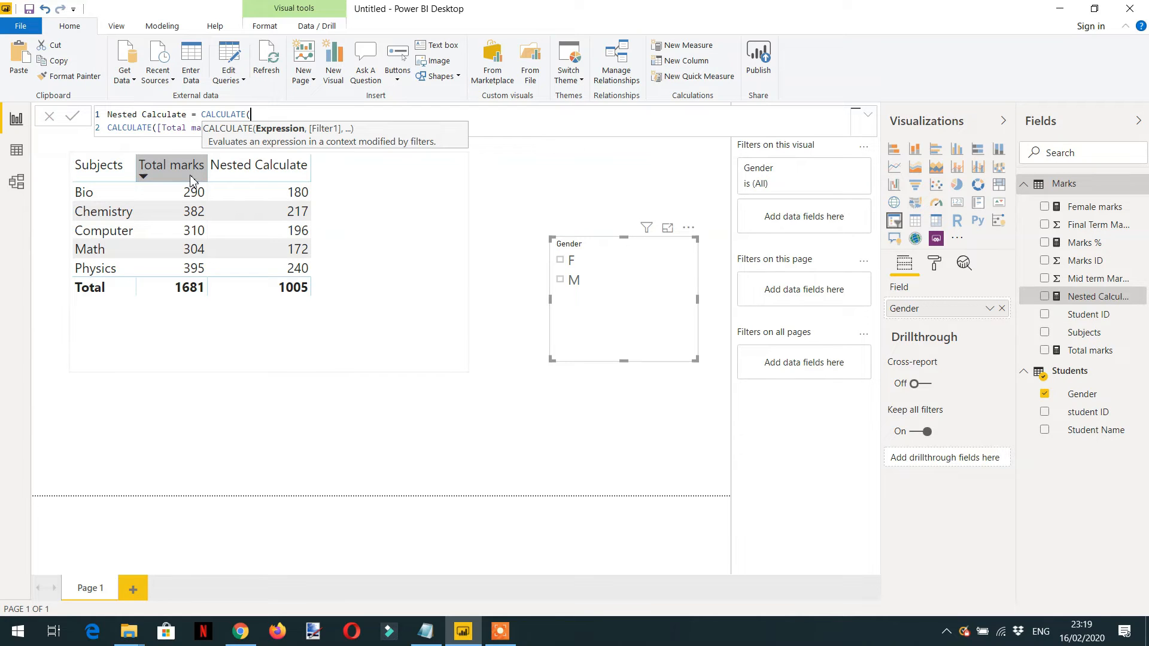
Step: End the inner CALCULATE expression with a comma and start a third line in the formula
key(Down)
key(Right)
key(Right)
key(Right)
key(Right)
key(Right)
key(Right)
key(Right)
key(Right)
key(Right)
key(Right)
key(Right)
key(Right)
key(Right)
key(Right)
key(Right)
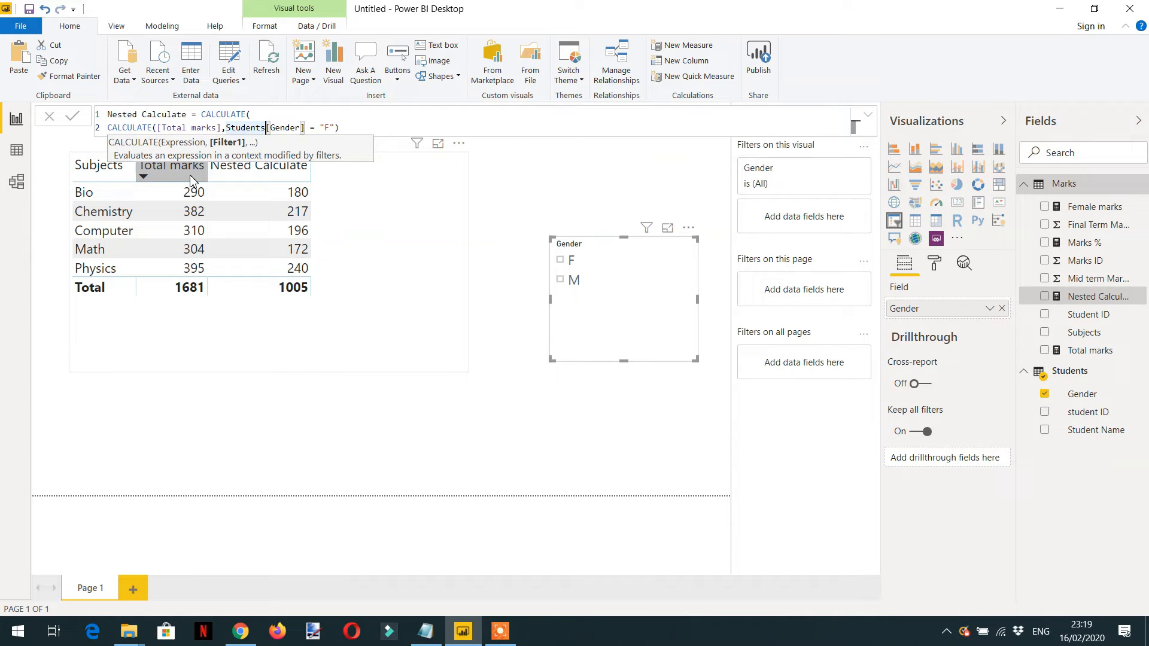
key(Right)
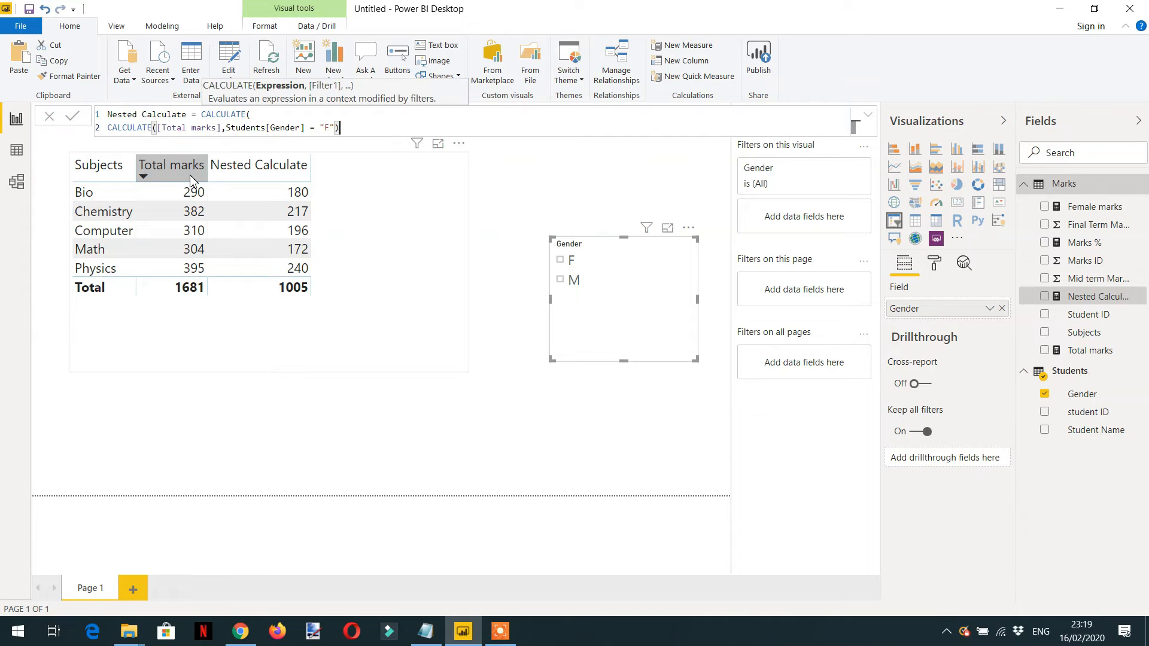
key(shift+Left)
key(shift+Left)
key(shift+Left)
key(shift+Left)
key(shift+Left)
key(shift+Left)
key(shift+Left)
key(shift+Left)
key(shift+Left)
key(shift+Left)
key(shift+Left)
key(shift+Left)
key(shift+Left)
key(shift+Left)
key(shift+Left)
key(shift+Left)
key(shift+Left)
key(shift+Left)
key(shift+Left)
key(shift+Left)
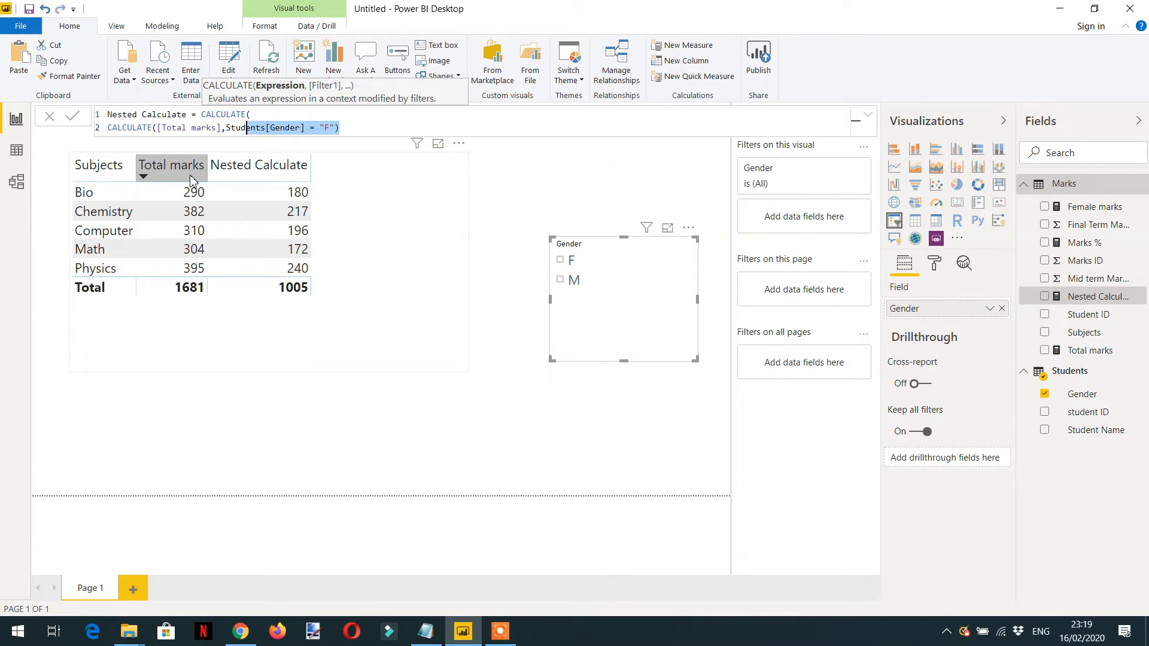
key(shift+Left)
key(shift+Left)
key(shift+Left)
key(shift+Left)
key(shift+Left)
key(shift+Left)
key(shift+Left)
key(shift+Left)
key(shift+Left)
key(shift+Left)
key(shift+Left)
key(shift+Left)
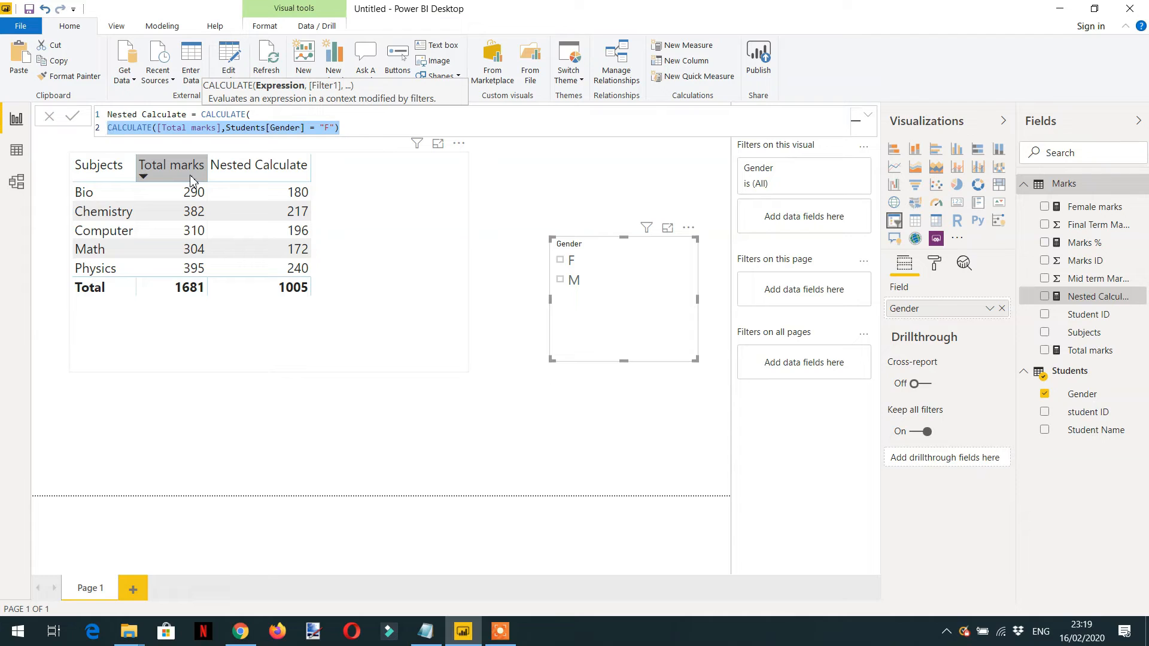
key(Right)
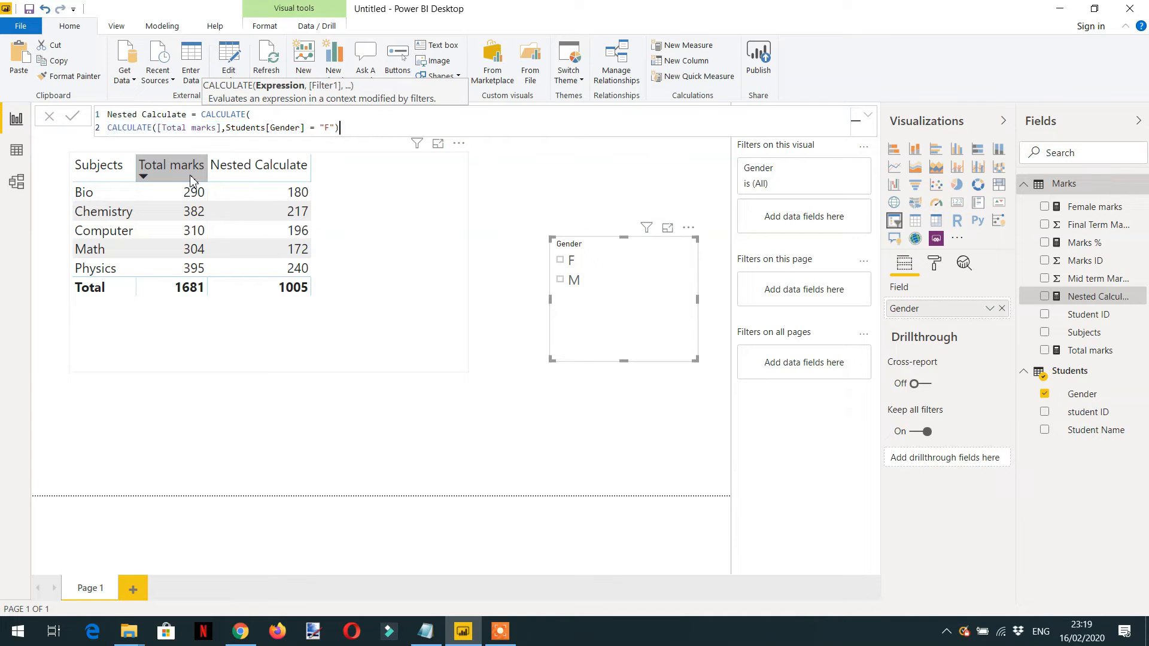
text(,)
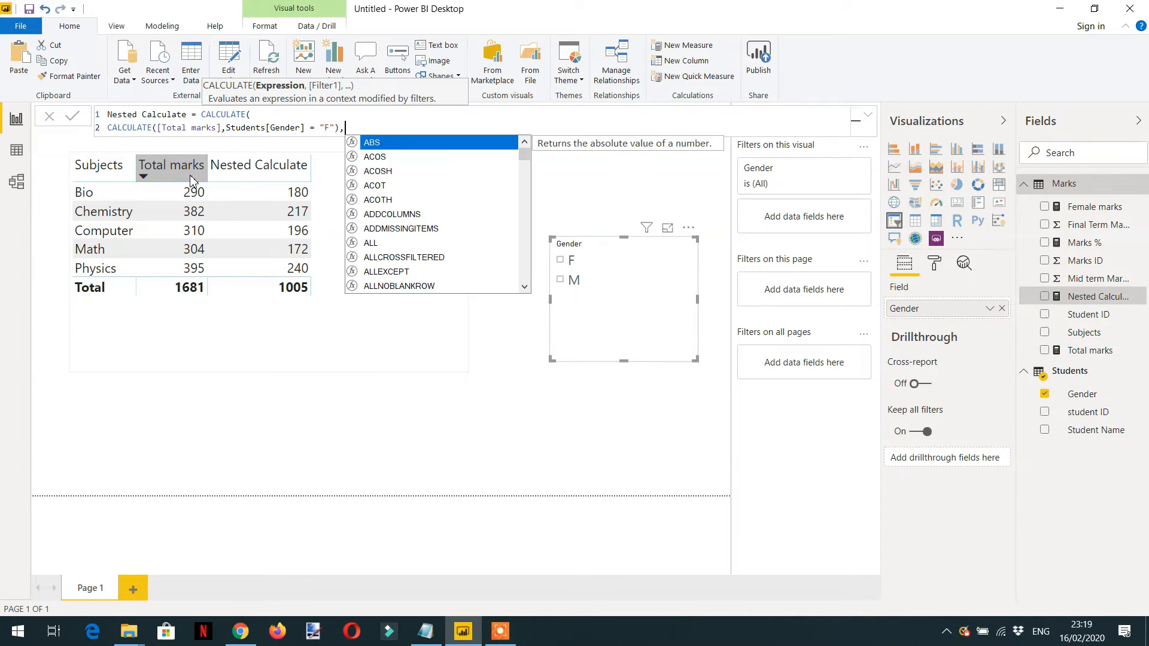
key(shift+Return)
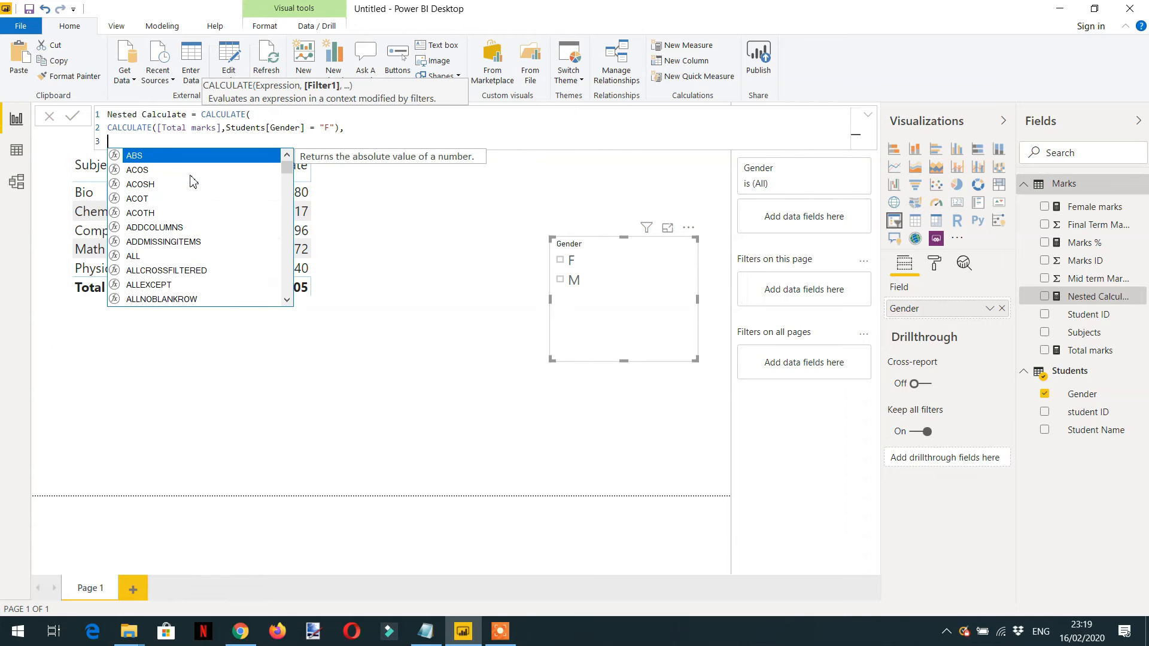
text(GENERATE()
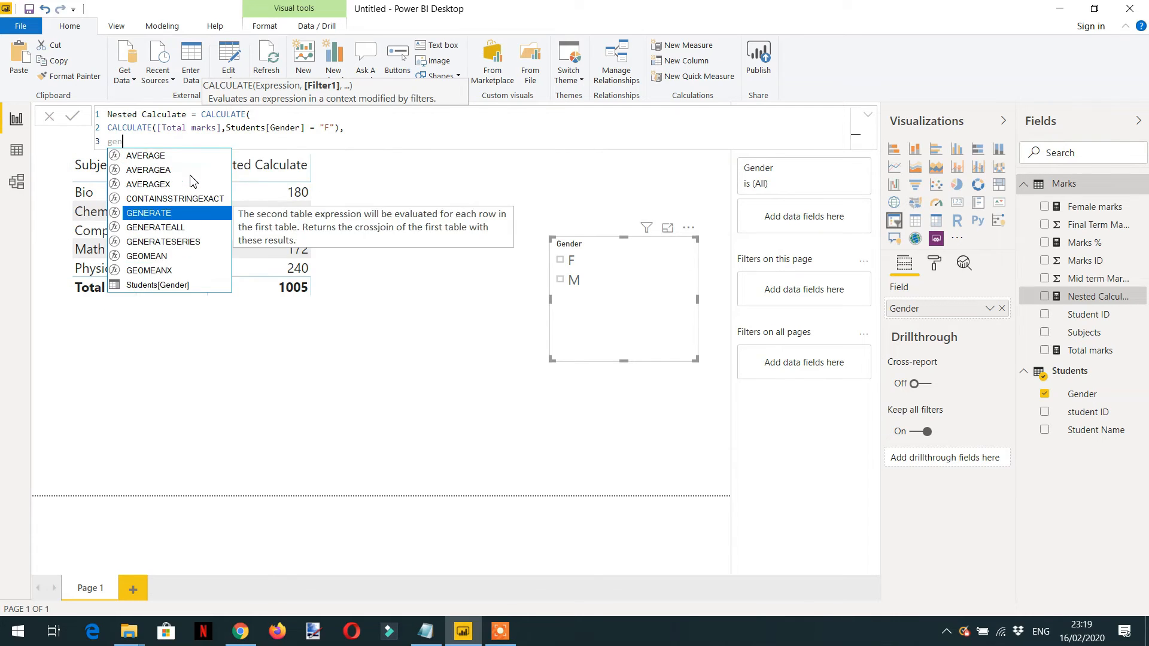
key(BackSpace)
key(BackSpace)
key(BackSpace)
key(BackSpace)
key(BackSpace)
key(BackSpace)
key(BackSpace)
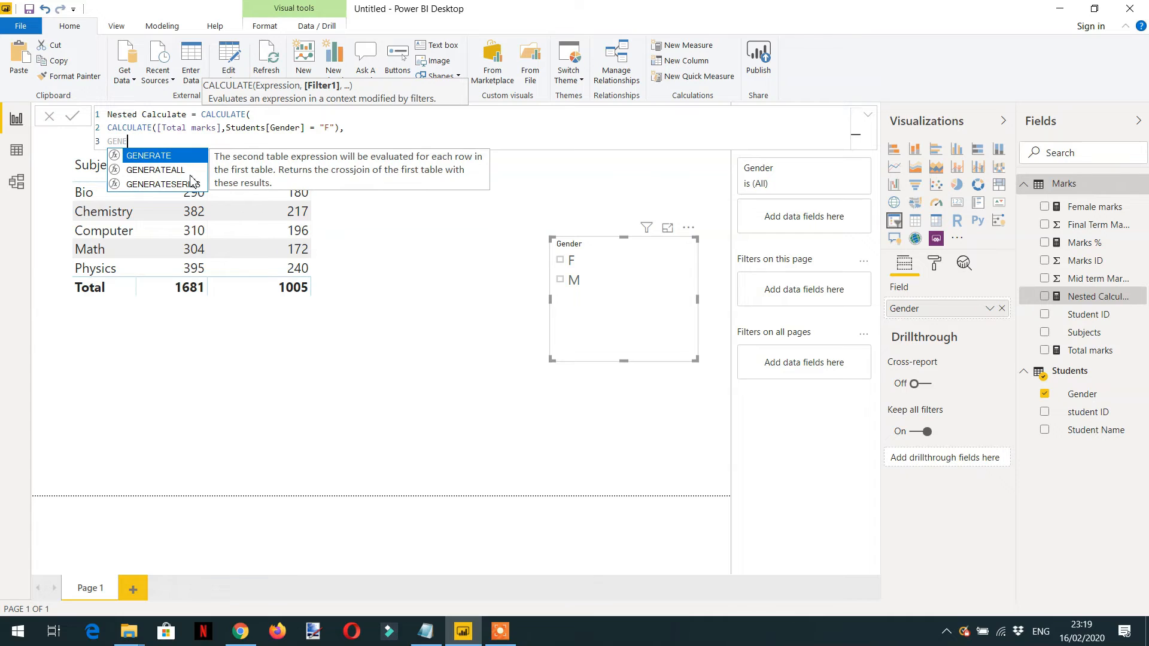
key(BackSpace)
key(BackSpace)
Step: Complete and apply the formula with the outer filter Students[Gender] = "M", and select F in the Gender slicer
text(gend)
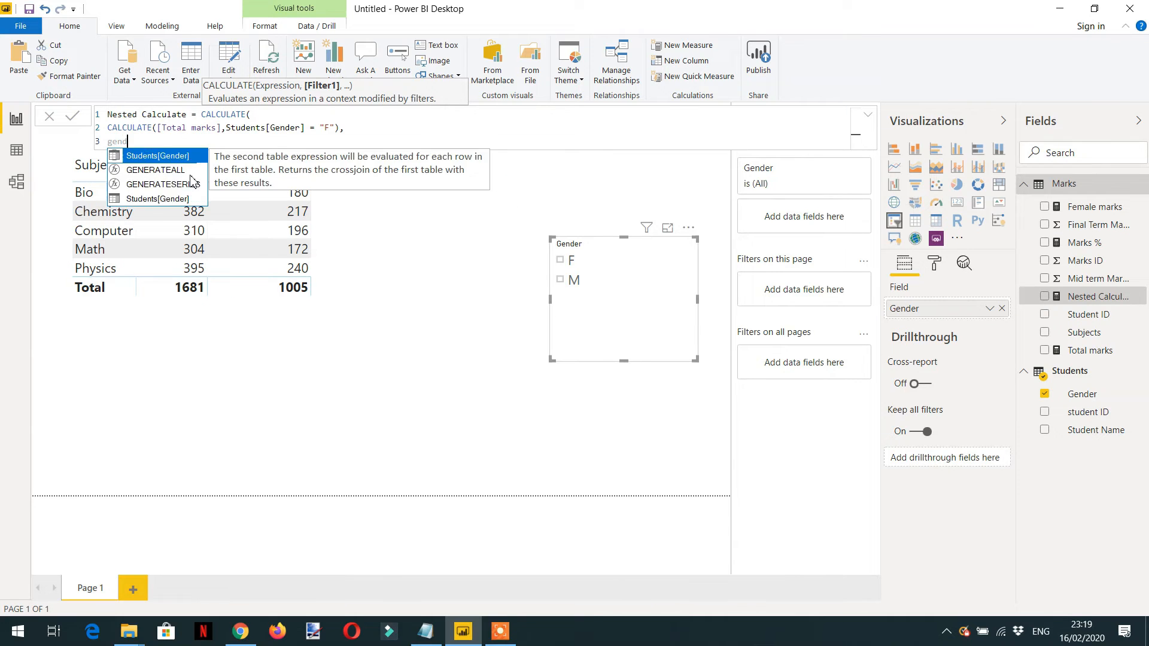
key(Tab)
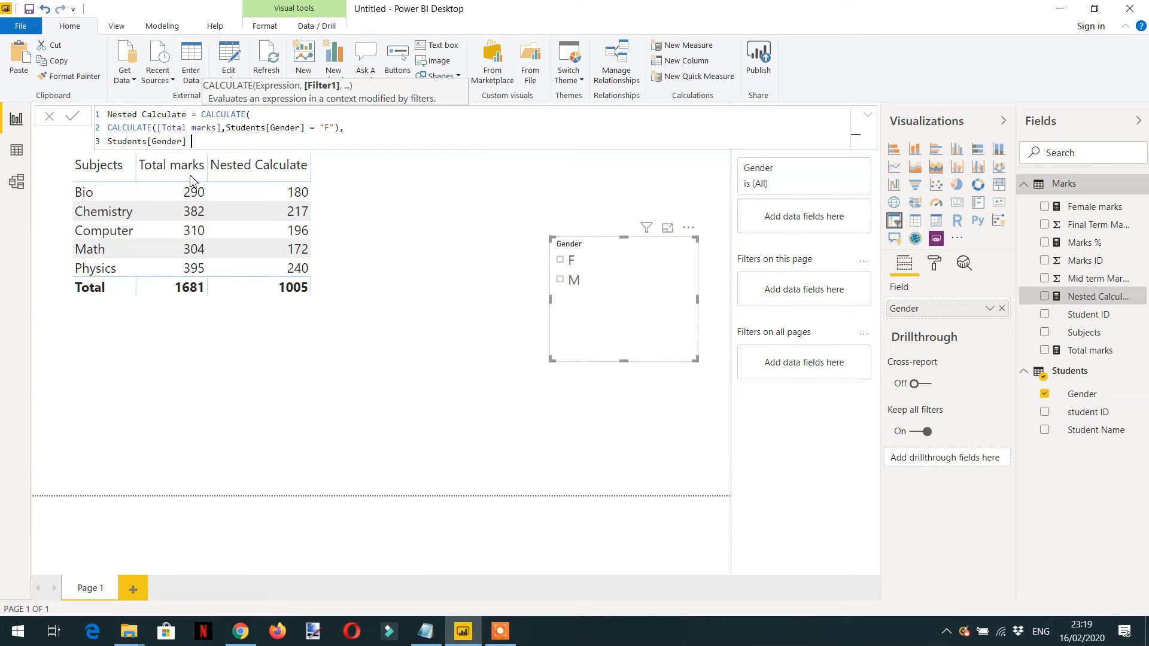
text(= )
text("")
text(M)
text())
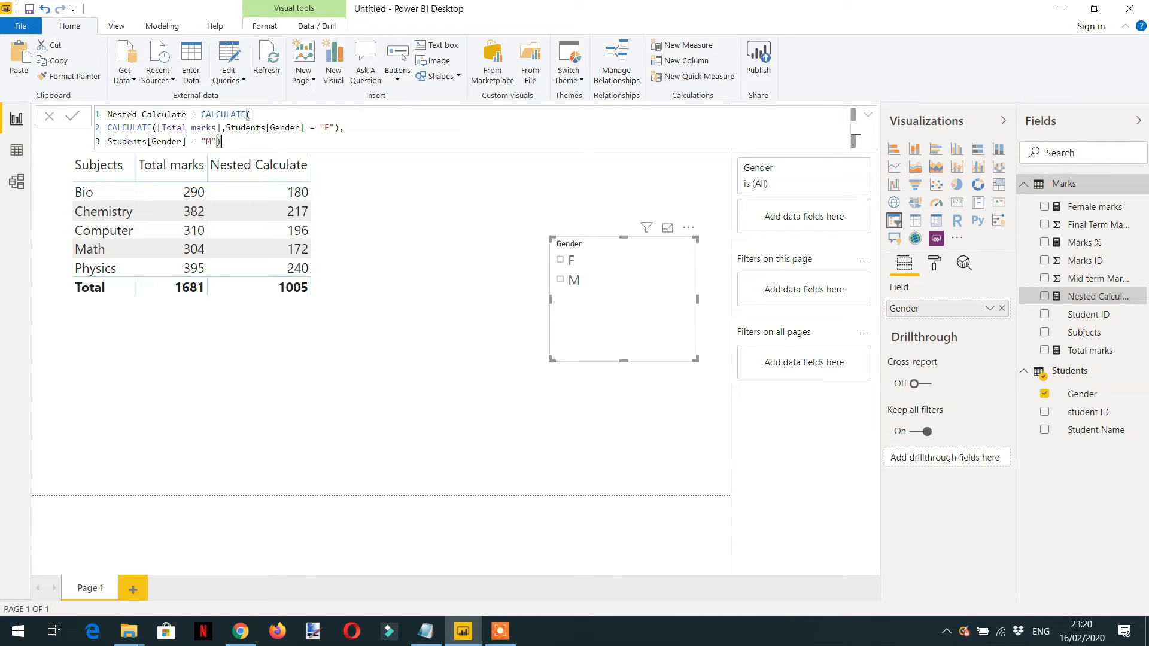
click(237, 144)
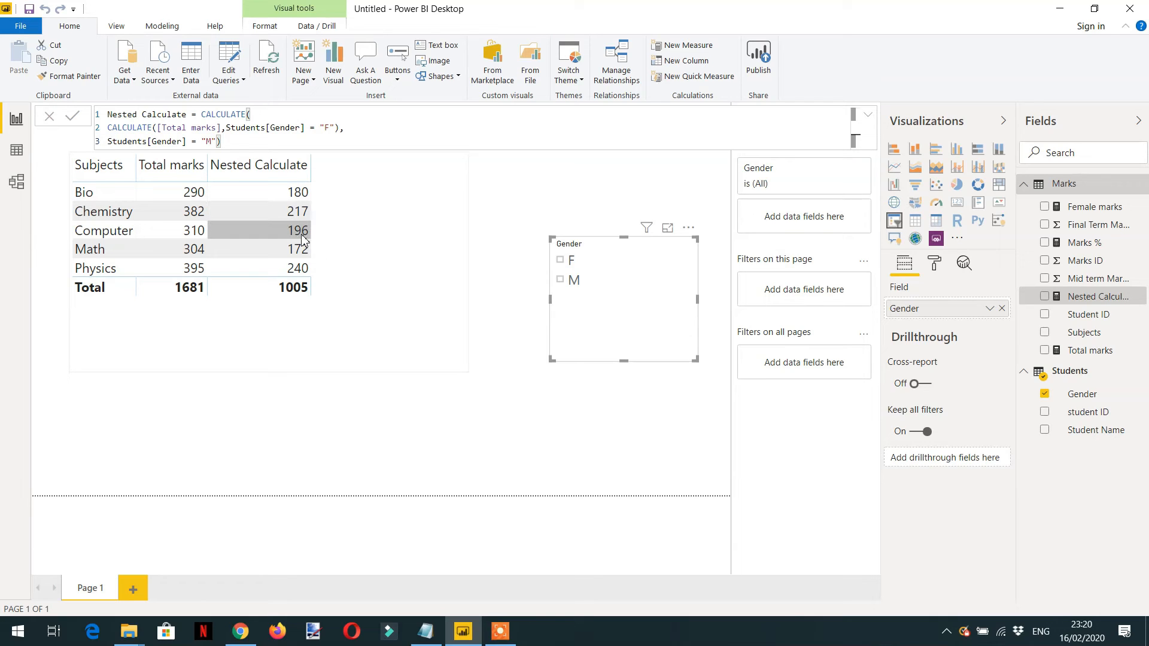
click(559, 261)
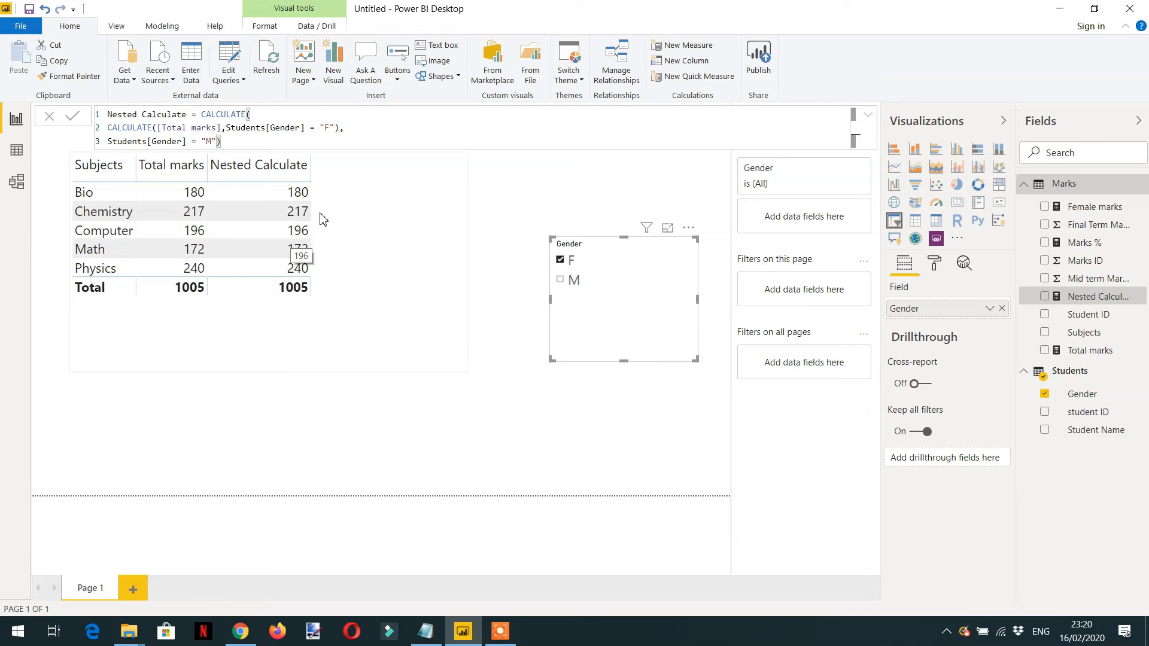
Step: Swap the formula's gender filters, setting the inner CALCULATE filter to "M" and the outer one to "F"
click(329, 127)
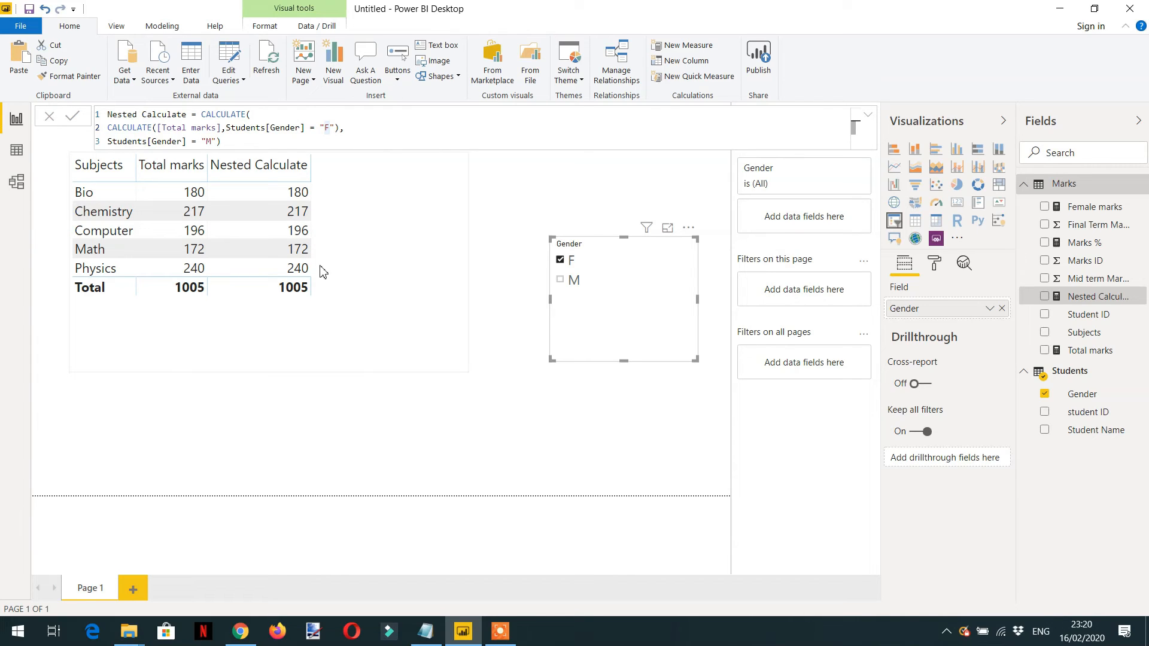
key(BackSpace)
text(M)
click(211, 142)
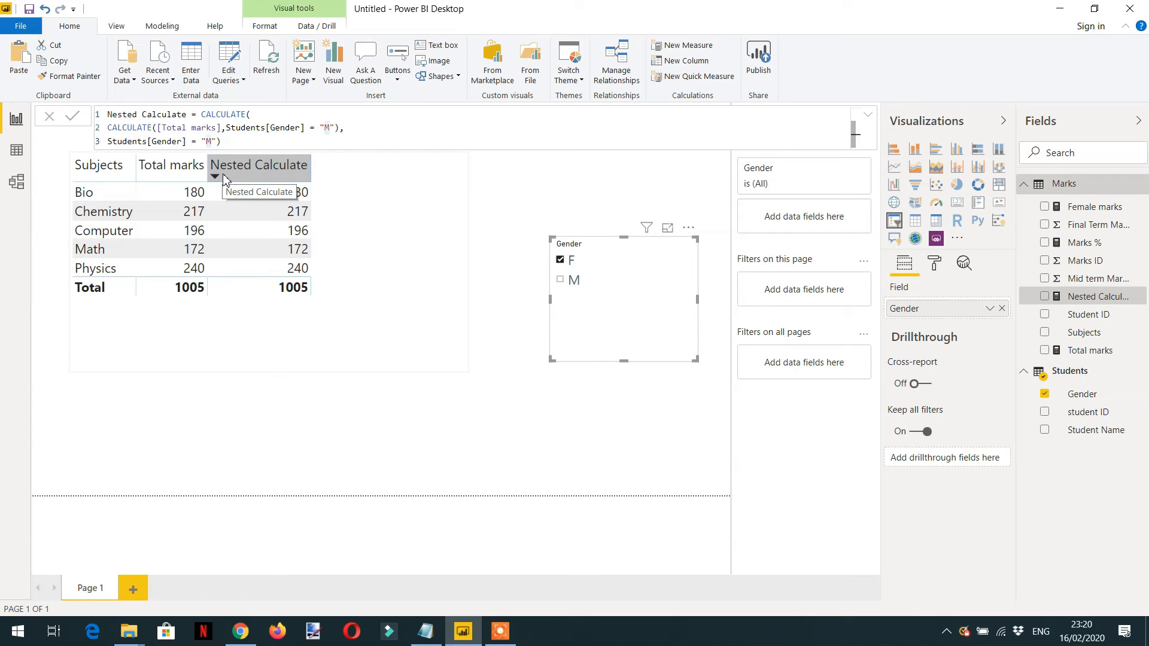
key(BackSpace)
text(F)
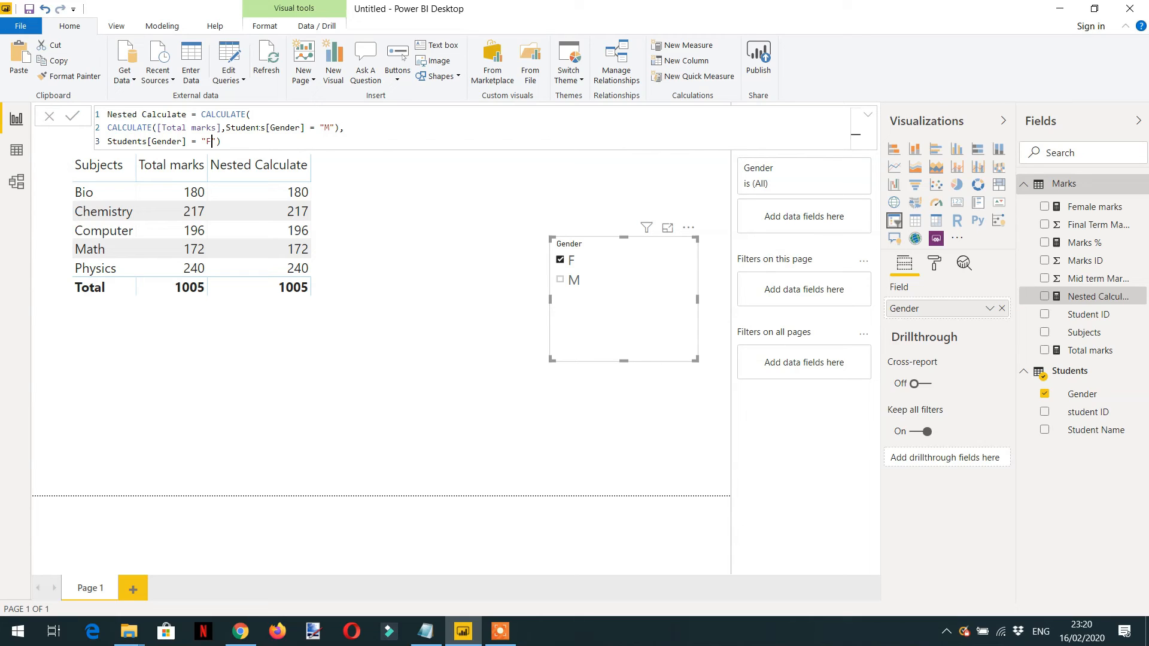
Step: Apply the edited Nested Calculate formula and switch the Gender slicer to M
click(344, 128)
drag(345, 127, 107, 128)
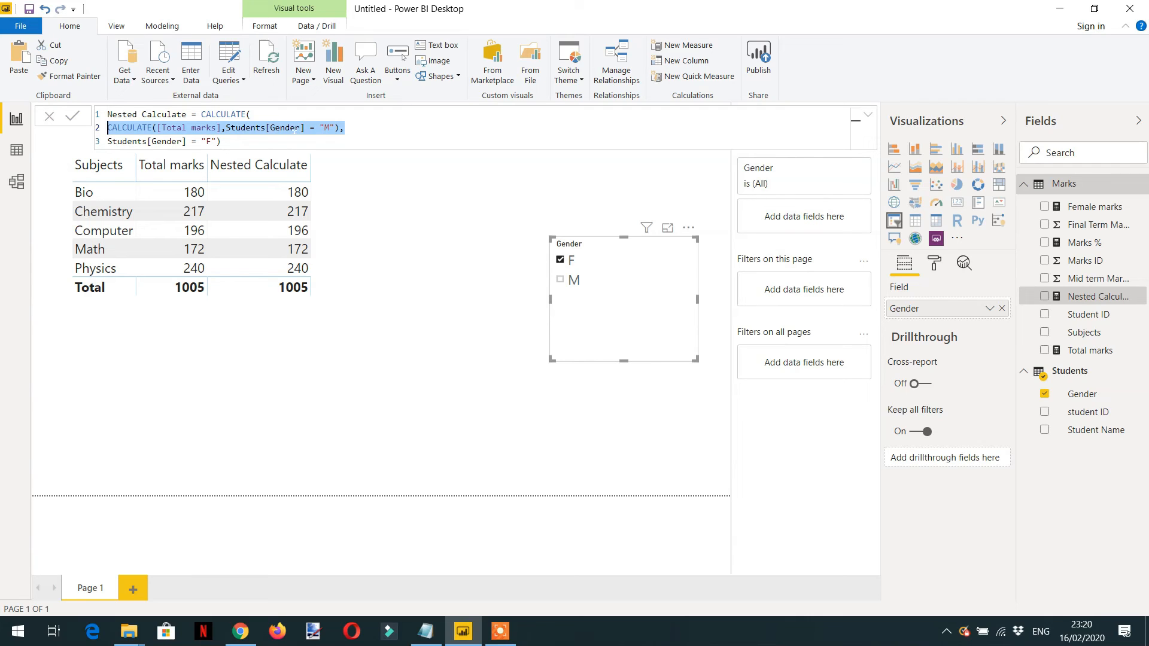
click(222, 142)
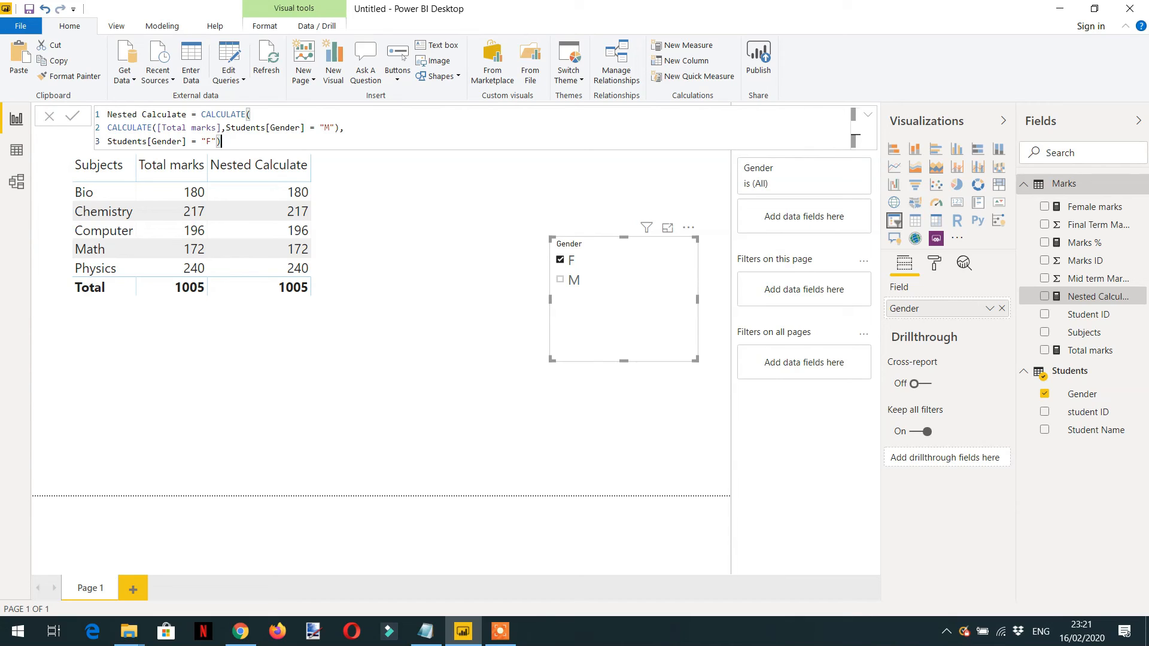
key(Return)
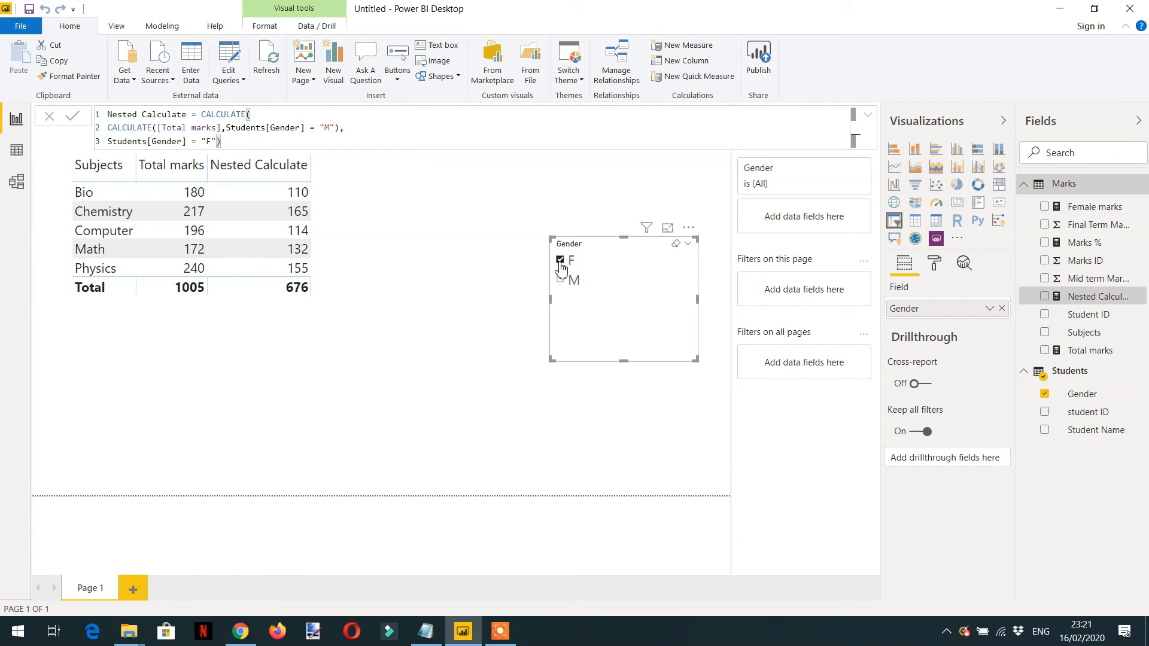
click(561, 281)
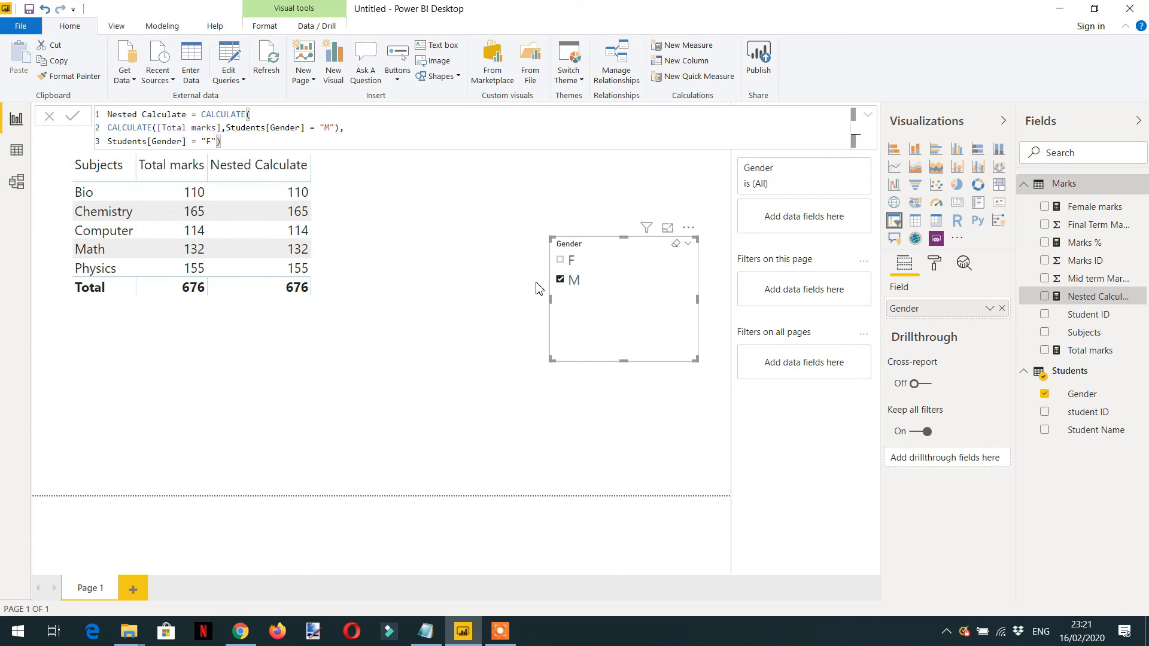